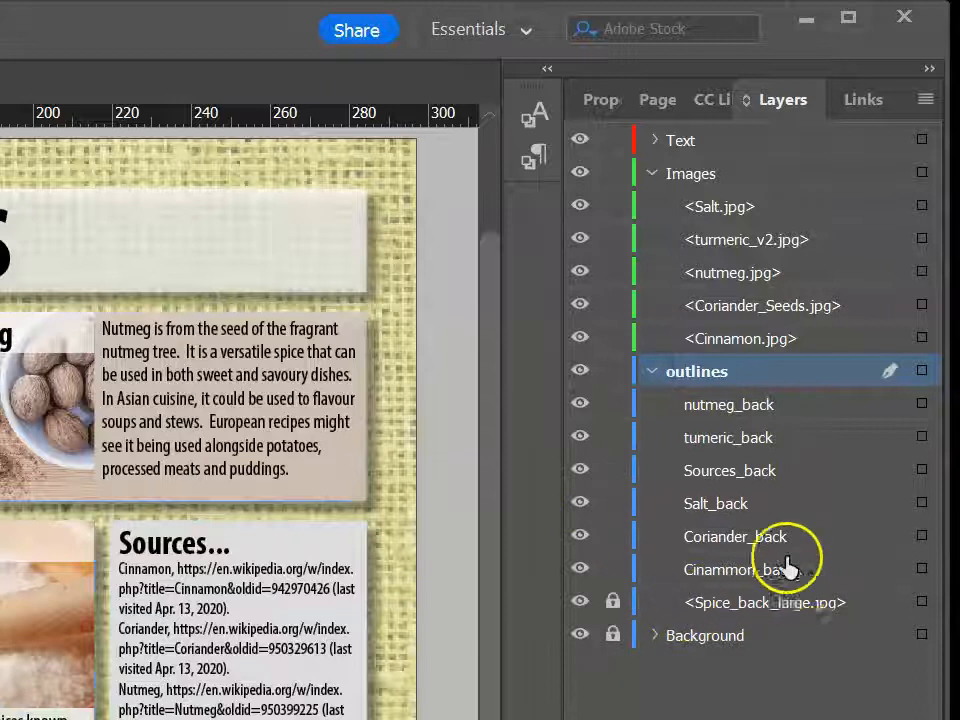
# Step: Unlock the Spice_back_large.jpg background image in the outlines layer and delete it
pyautogui.click(922, 603)
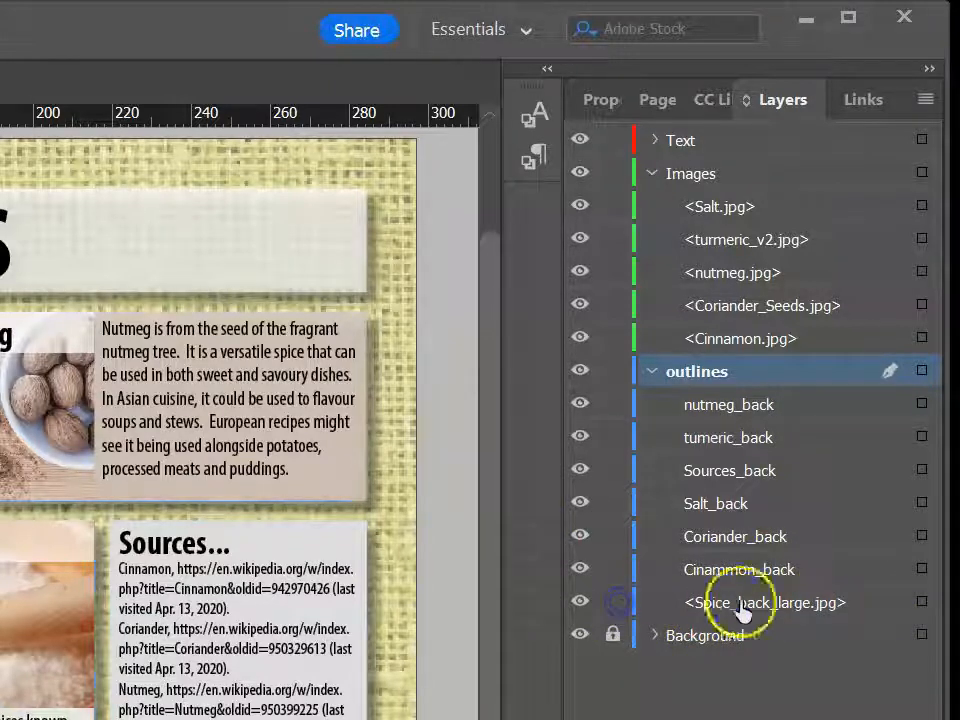
pyautogui.click(921, 601)
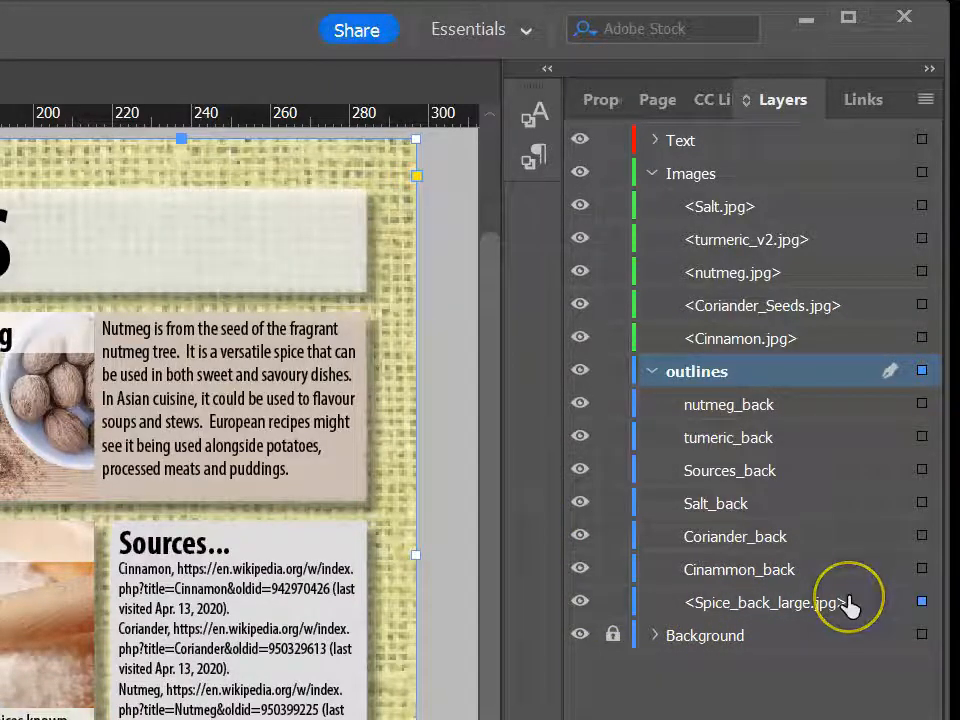
pyautogui.press('Delete')
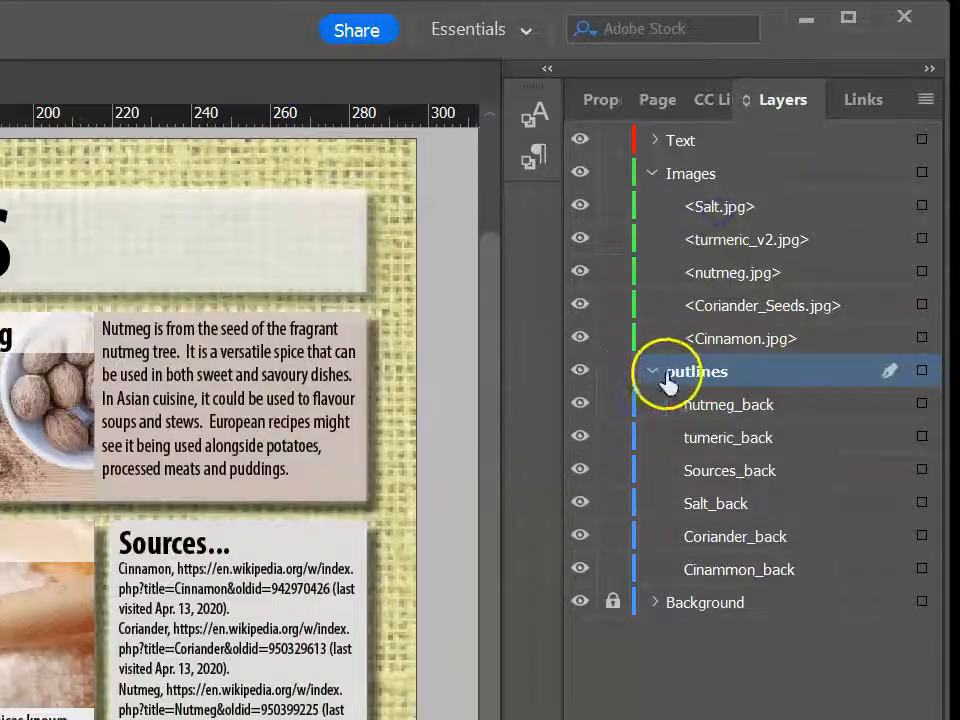
# Step: Move the outlines layer above the Text layer and set the fill of all its objects to none
pyautogui.moveTo(668, 373); pyautogui.dragTo(707, 130)
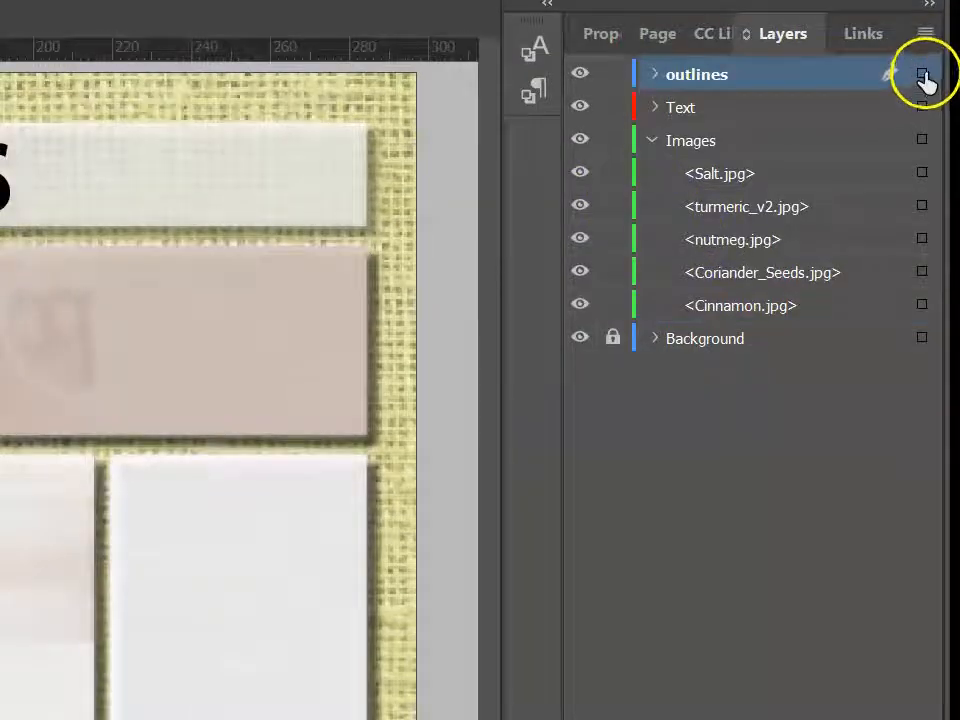
pyautogui.click(922, 75)
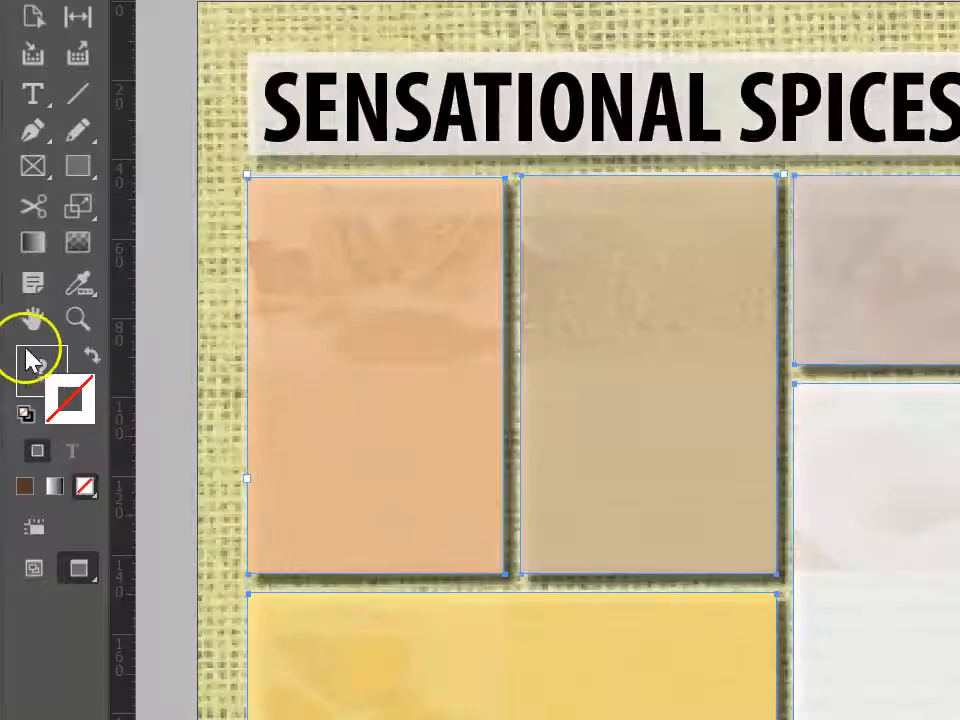
pyautogui.click(30, 360)
pyautogui.click(85, 486)
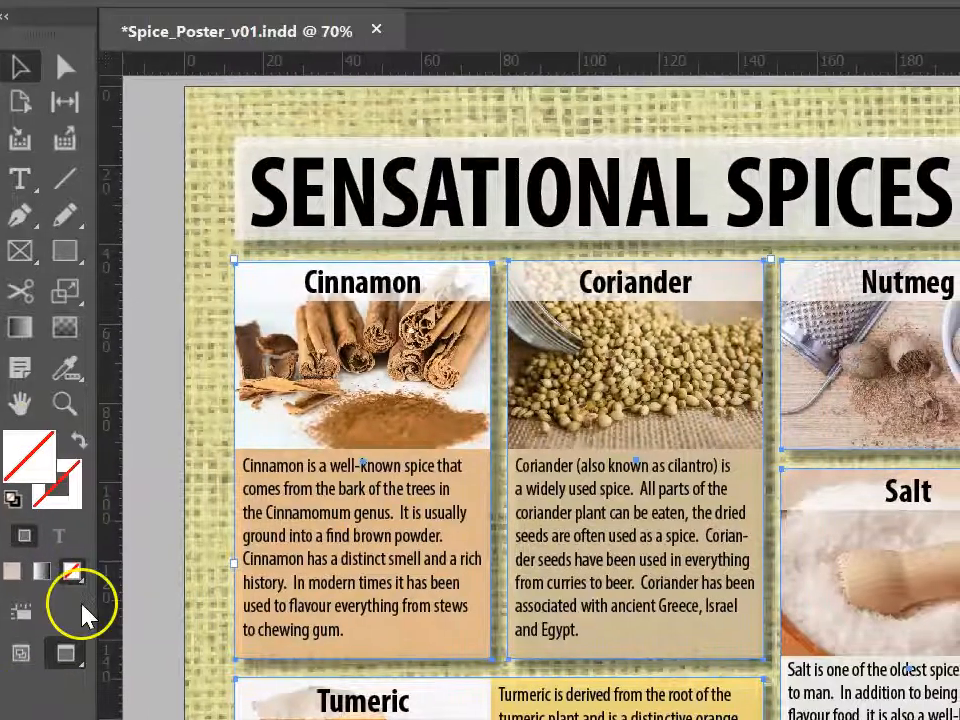
pyautogui.click(196, 364)
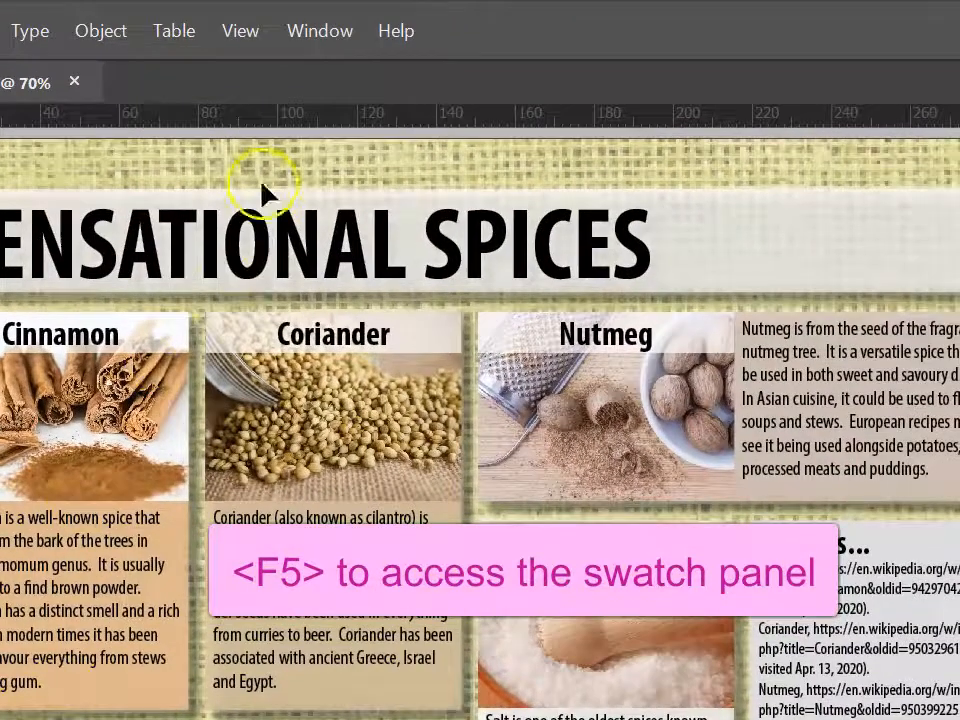
# Step: Display the Swatches and place them clear of the Cinnamon and Coriander artwork
pyautogui.click(318, 31)
pyautogui.moveTo(405, 240)
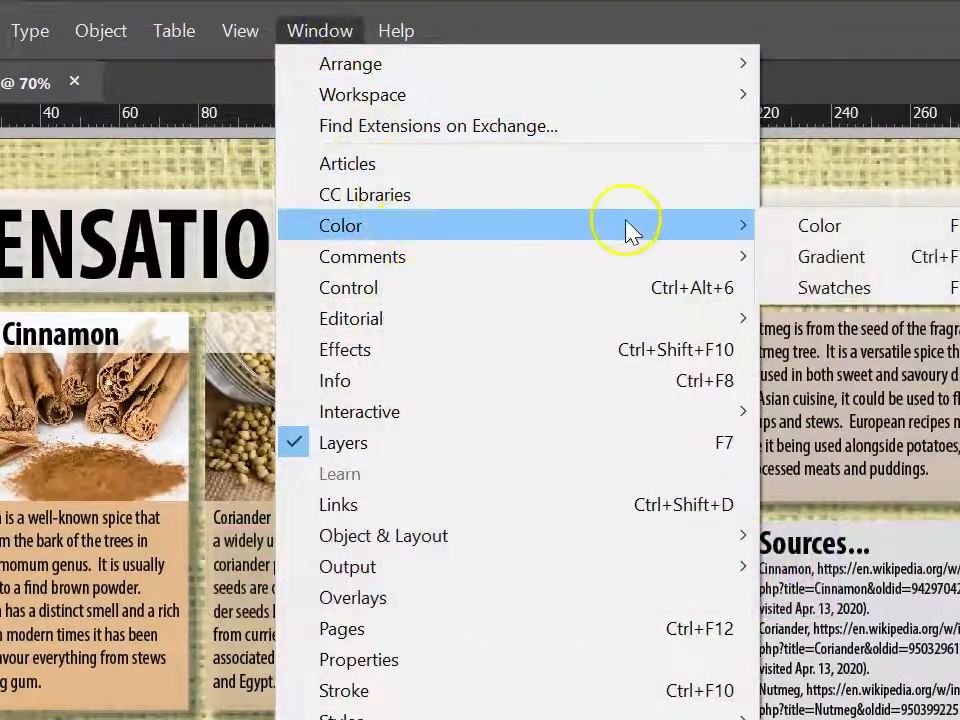
pyautogui.click(818, 290)
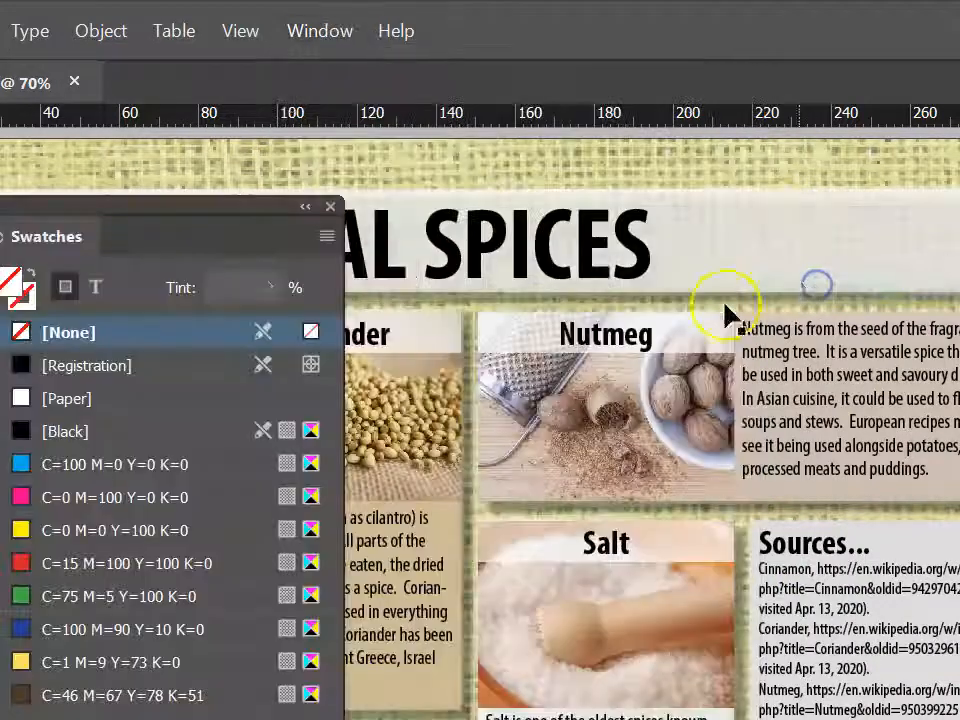
pyautogui.moveTo(171, 218); pyautogui.dragTo(589, 149)
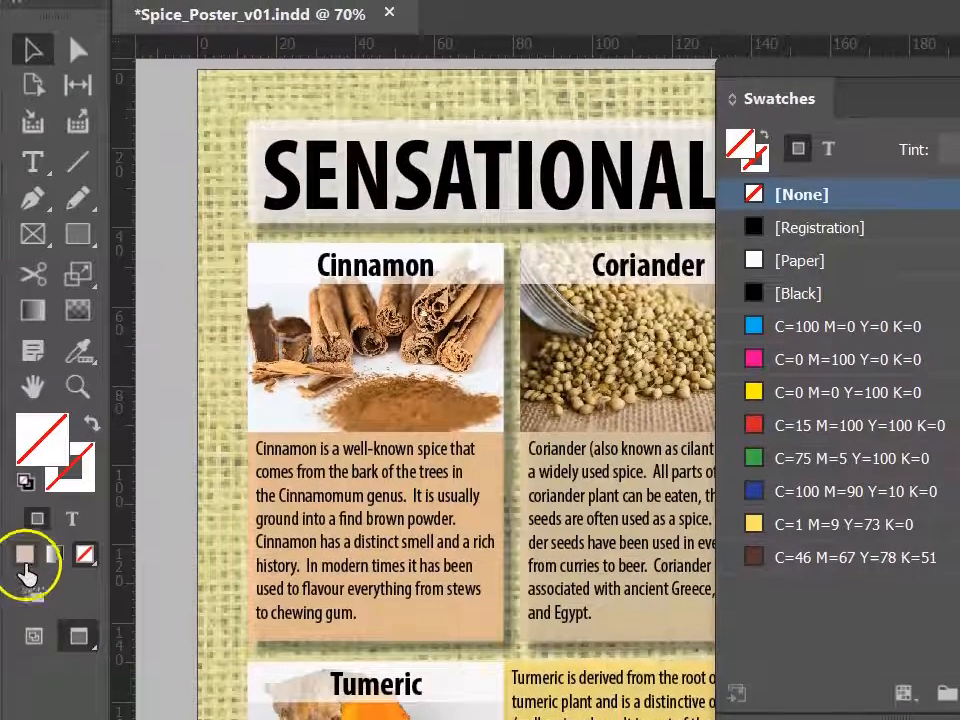
# Step: Generate a colour theme from the cinnamon photo with the Color Theme tool
pyautogui.click(80, 352)
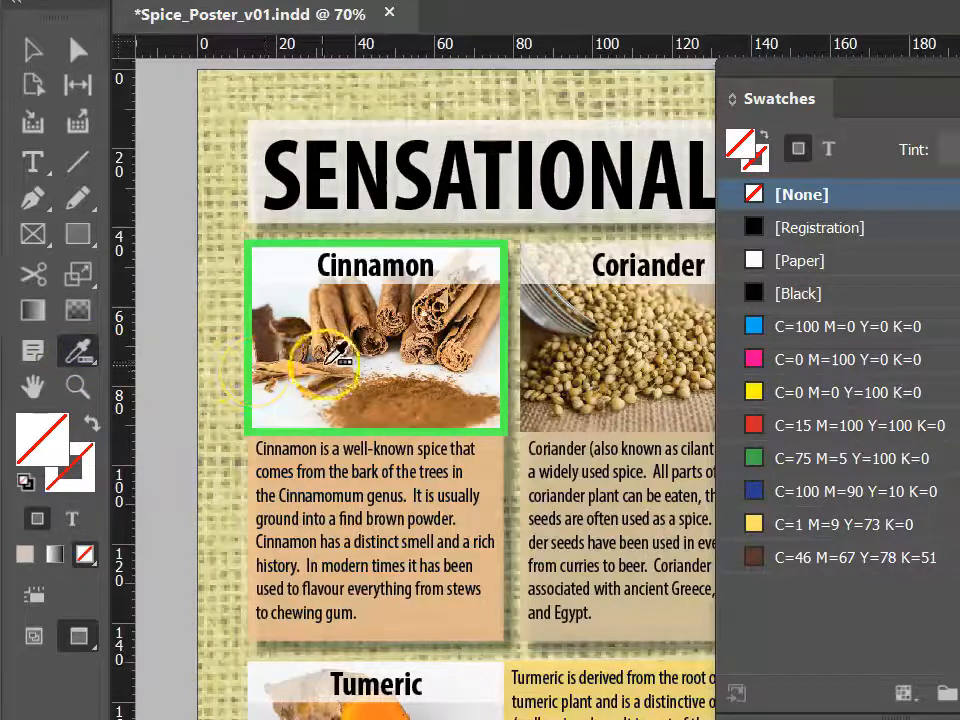
pyautogui.click(336, 357)
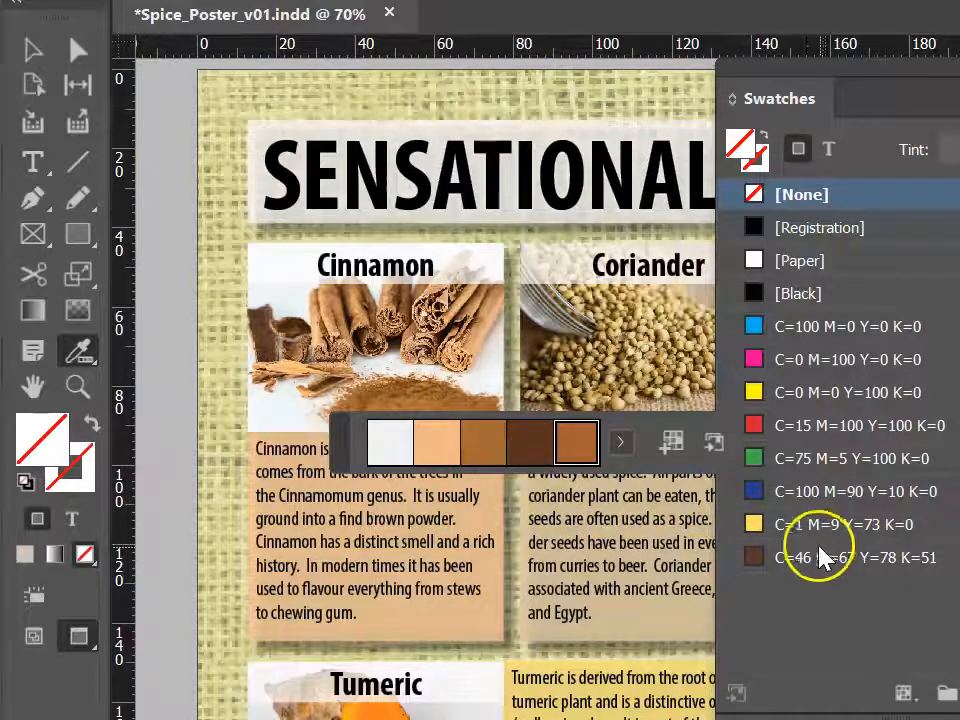
pyautogui.click(33, 62)
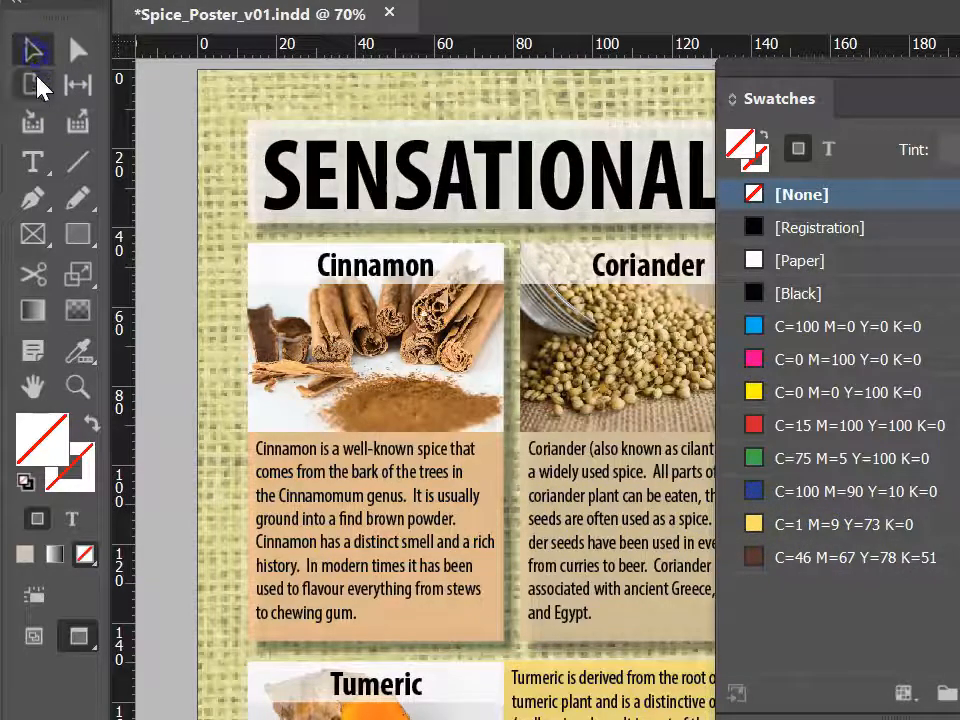
# Step: Generate a colour theme from the coriander photo and add its mid-brown colour to the document's swatches
pyautogui.click(78, 349)
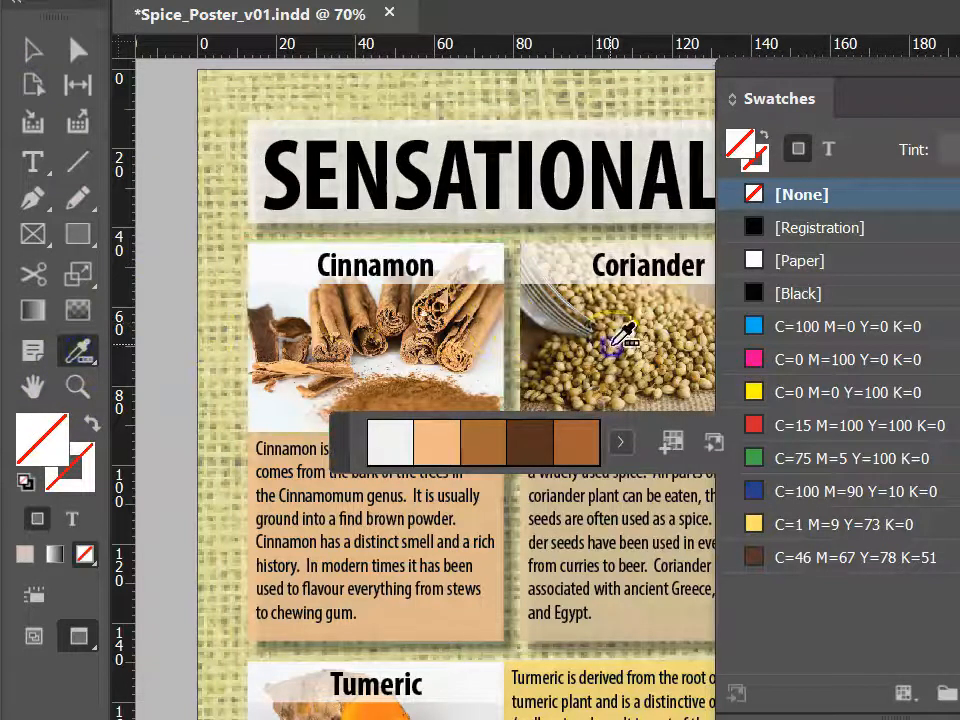
pyautogui.click(570, 330)
pyautogui.moveTo(527, 462); pyautogui.dragTo(795, 596)
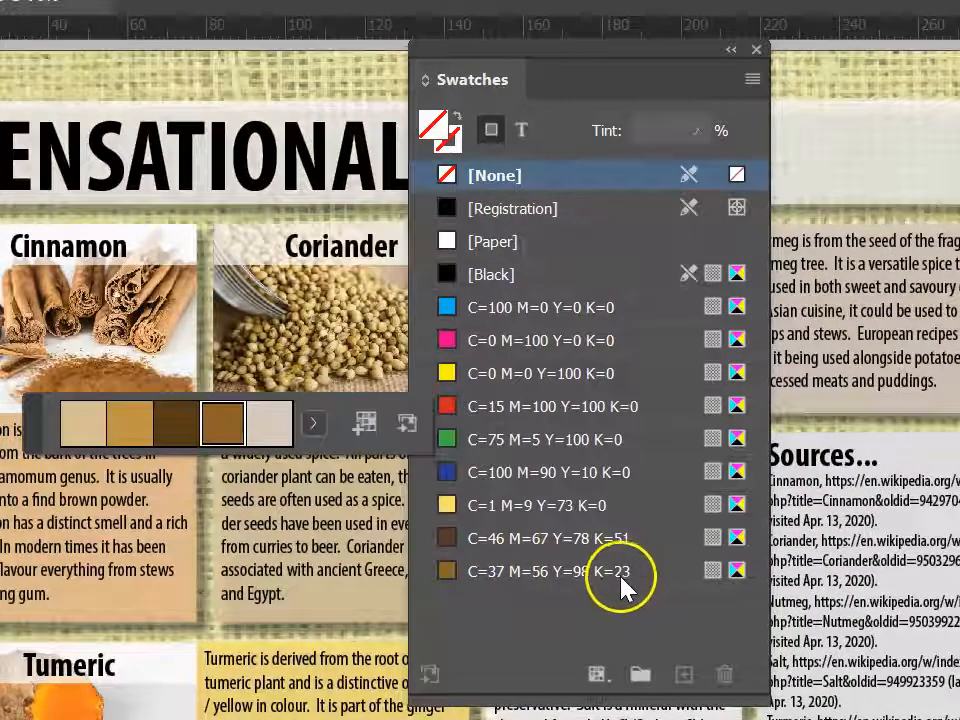
# Step: Rename the newly added brown swatch as coriander instead of naming it with its colour value
pyautogui.doubleClick(583, 578)
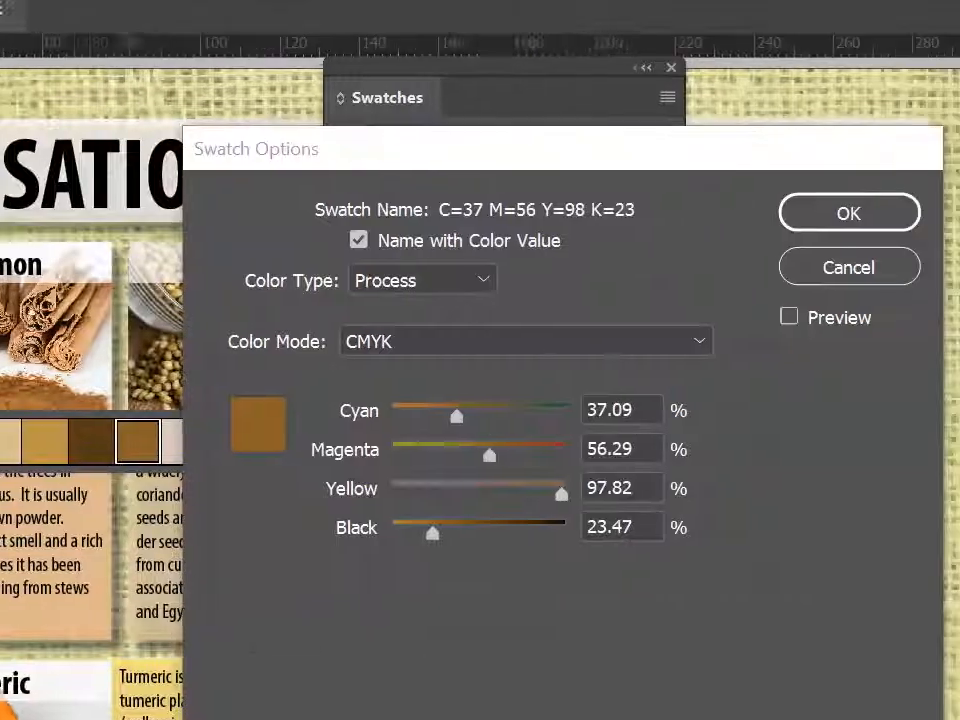
pyautogui.click(325, 265)
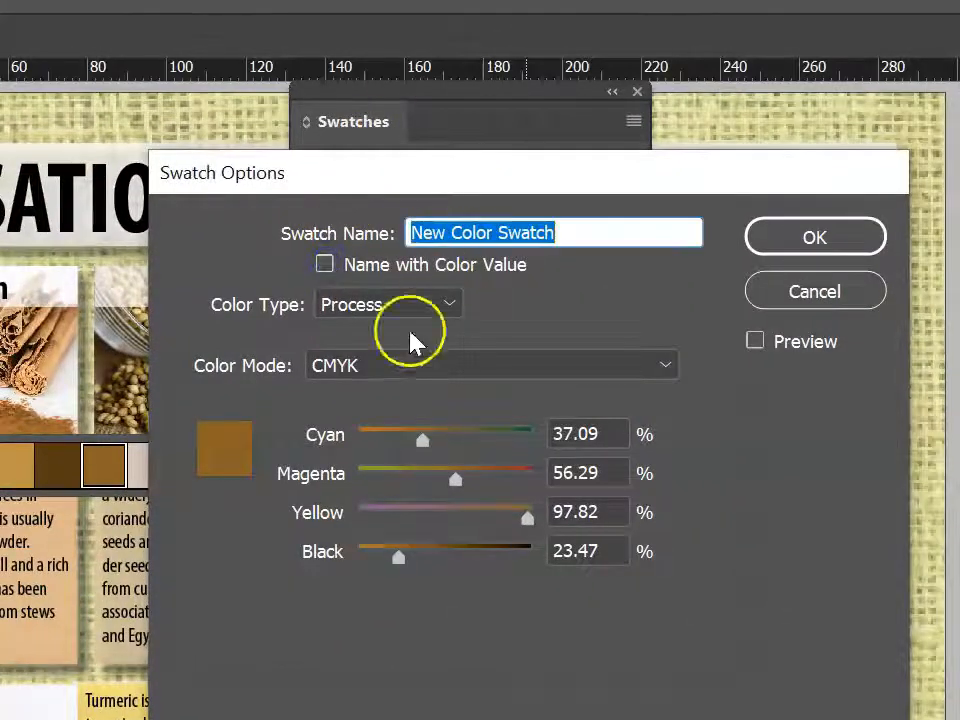
pyautogui.write('coriander')
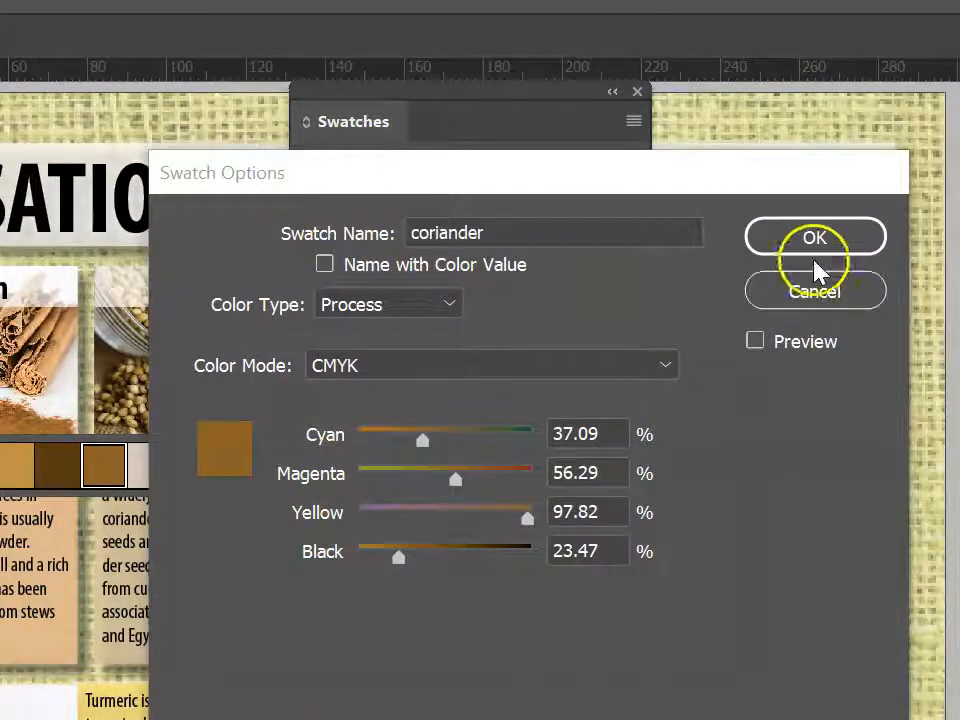
pyautogui.click(831, 242)
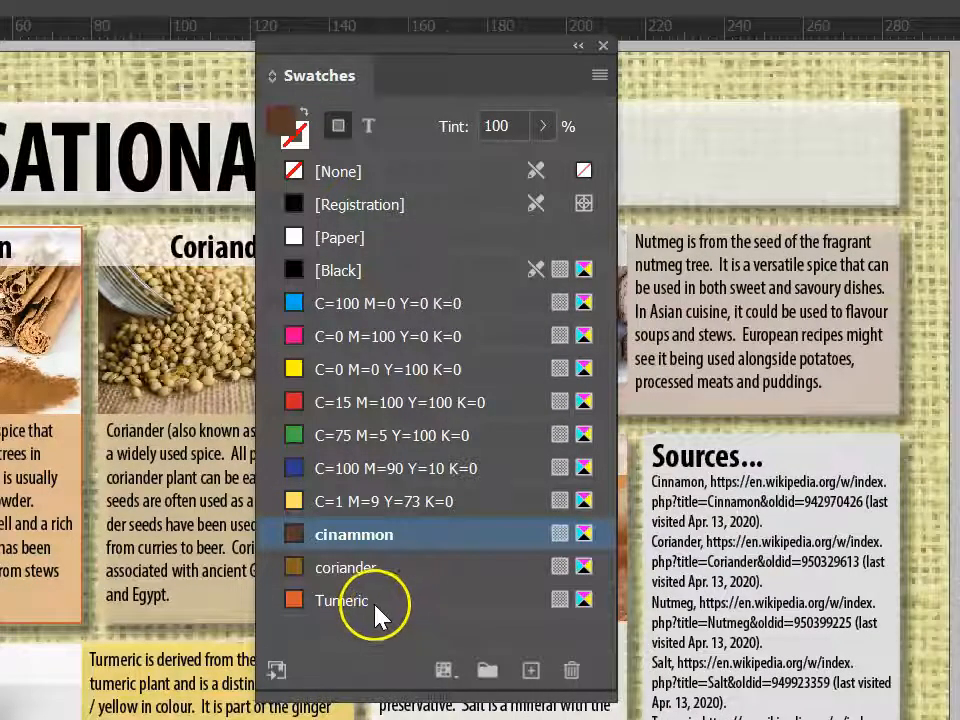
# Step: Create a swatch named Grey with 35% cyan, 35% magenta, 35% yellow and a reduced black amount
pyautogui.click(530, 672)
pyautogui.write('Grey')
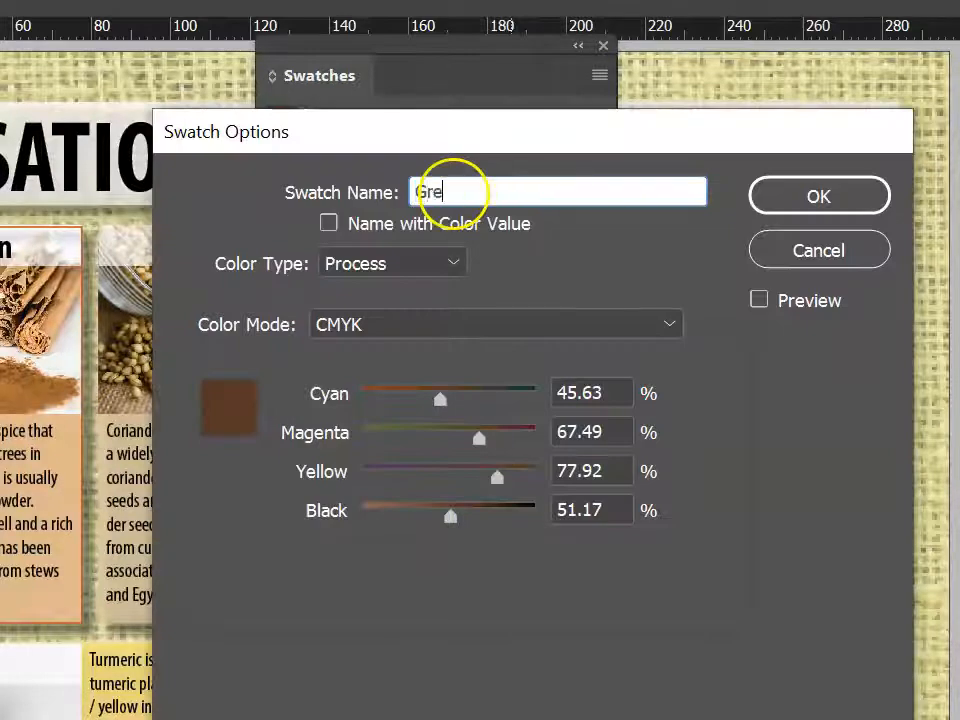
pyautogui.press('Tab')
pyautogui.write('35')
pyautogui.press('Tab')
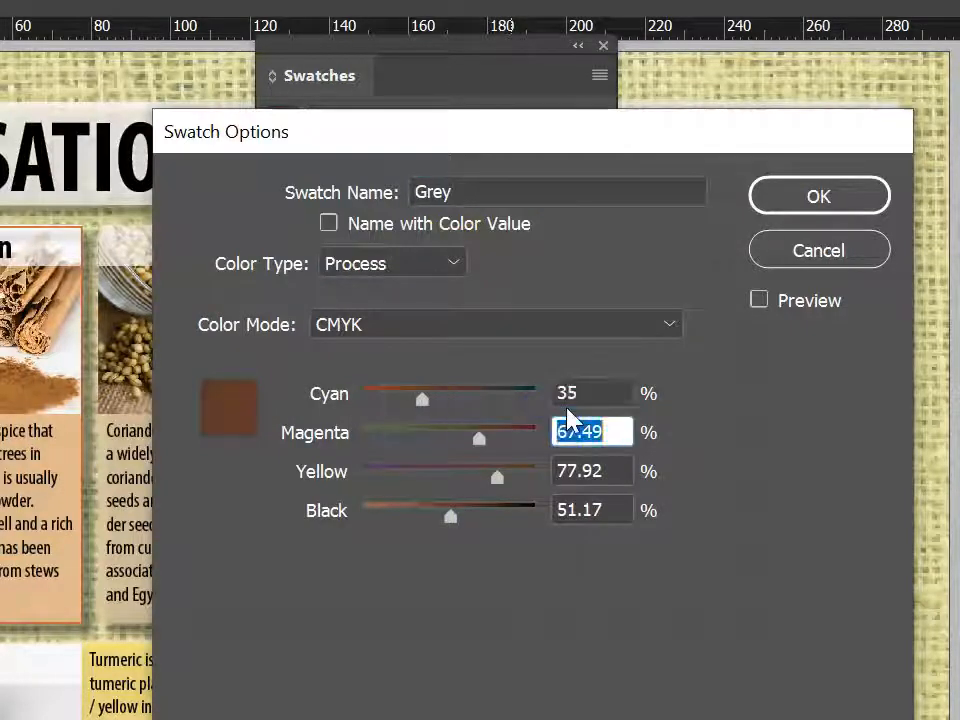
pyautogui.write('35')
pyautogui.press('Tab')
pyautogui.write('35')
pyautogui.press('Tab')
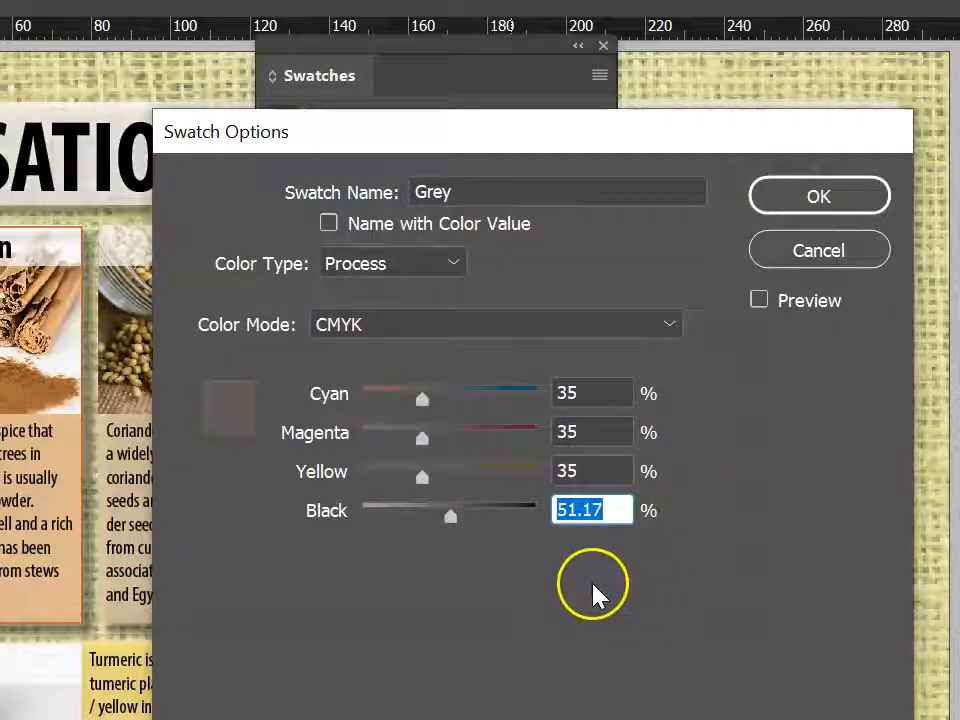
pyautogui.moveTo(444, 520); pyautogui.dragTo(424, 536)
pyautogui.press('Return')
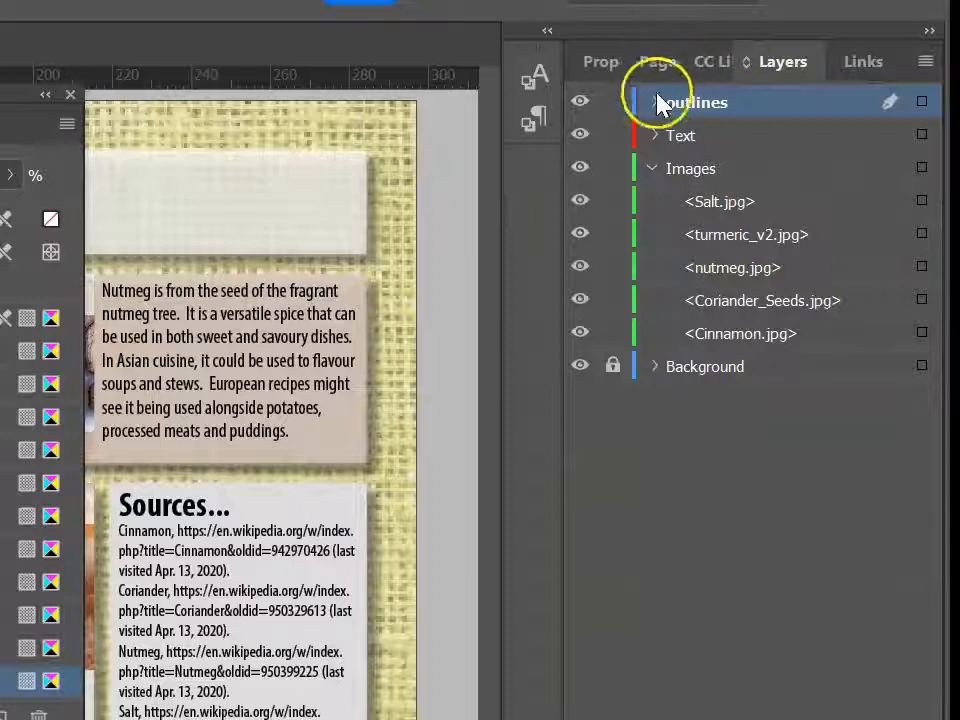
# Step: Select the Cinammon_back frame in the outlines layer and apply the cinammon swatch to its stroke
pyautogui.click(664, 101)
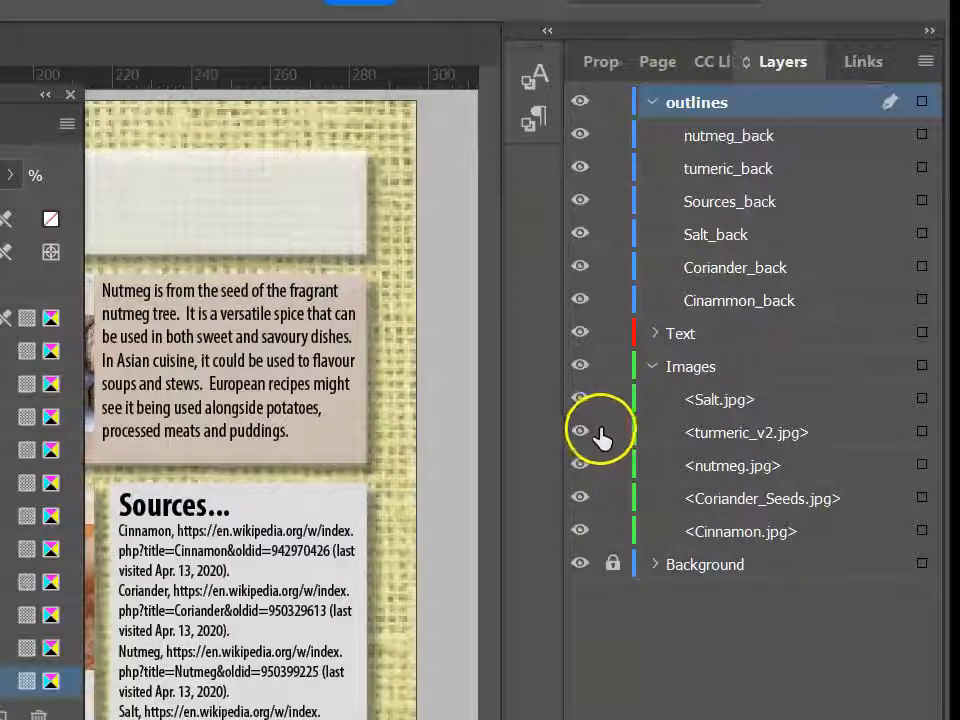
pyautogui.click(921, 300)
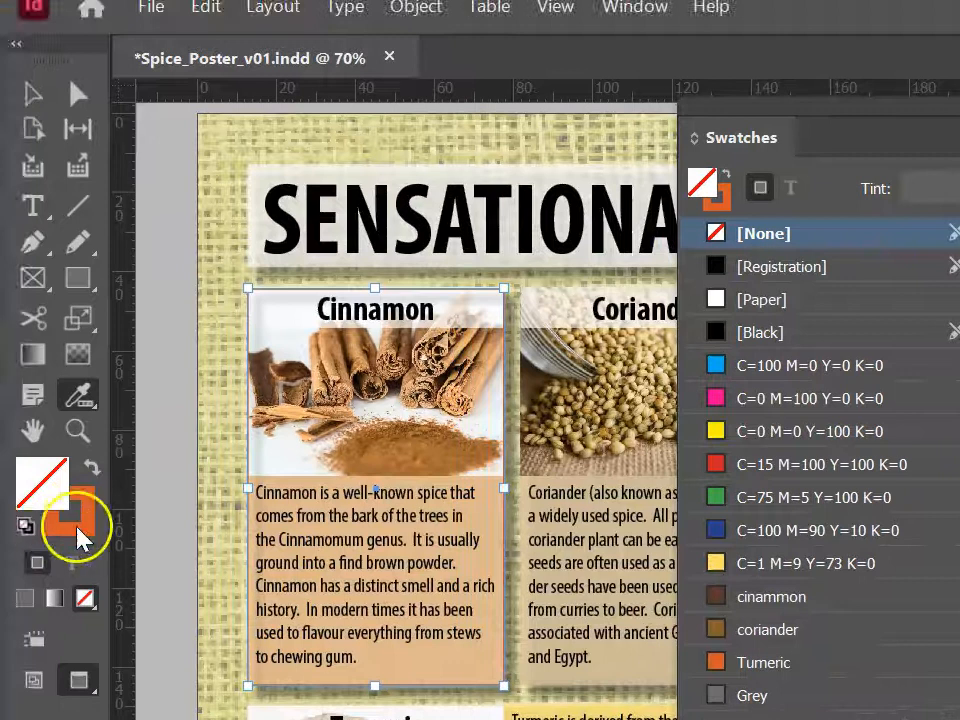
pyautogui.click(80, 525)
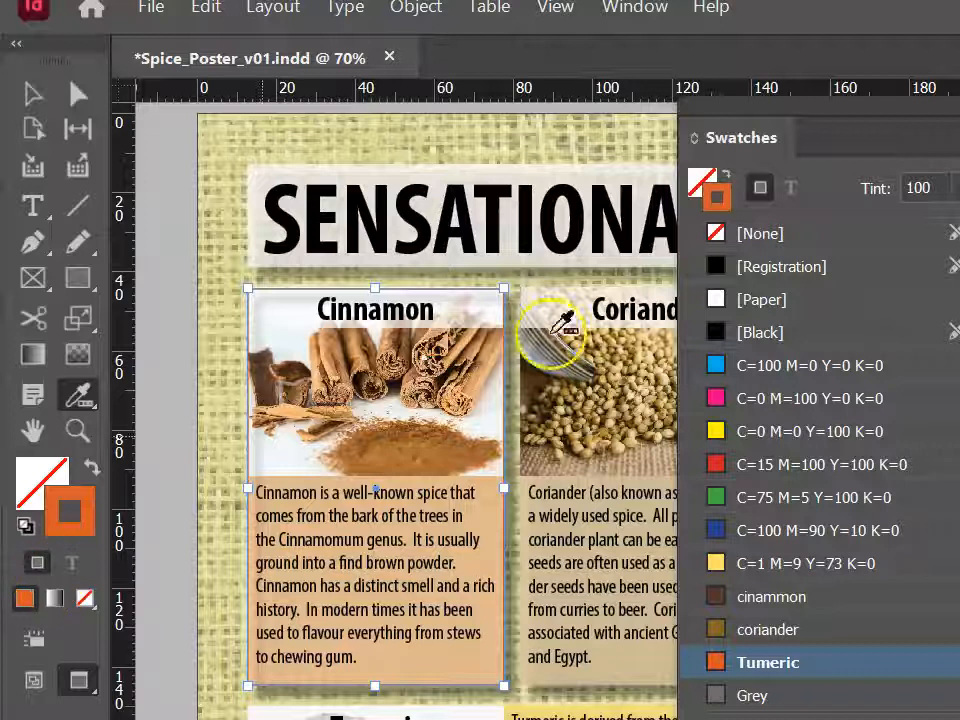
pyautogui.click(774, 592)
pyautogui.moveTo(774, 597); pyautogui.dragTo(553, 369)
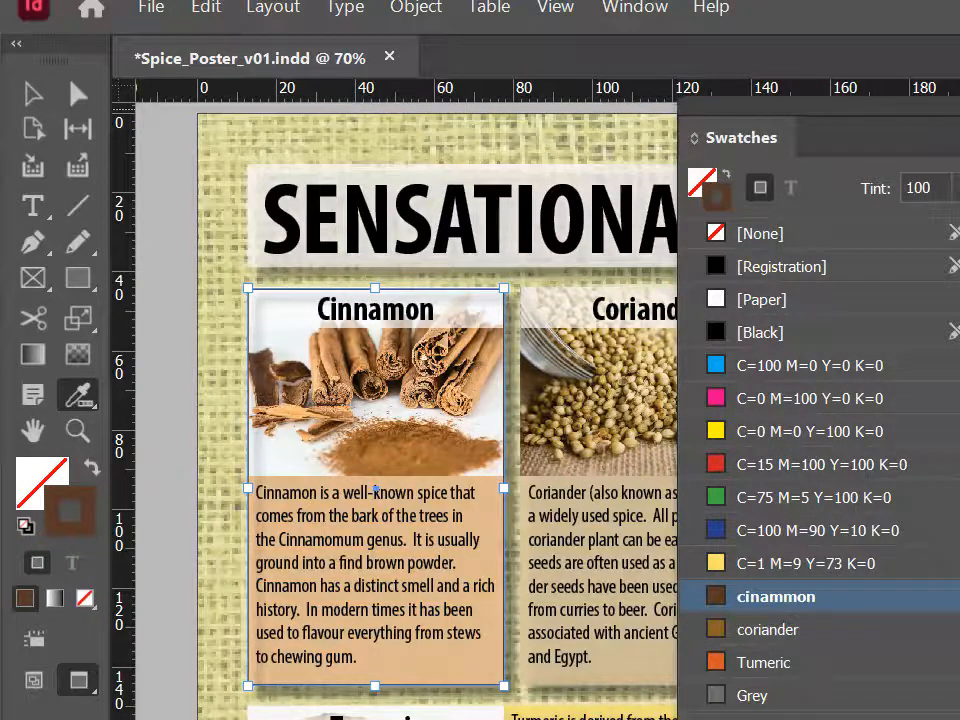
pyautogui.click(405, 298)
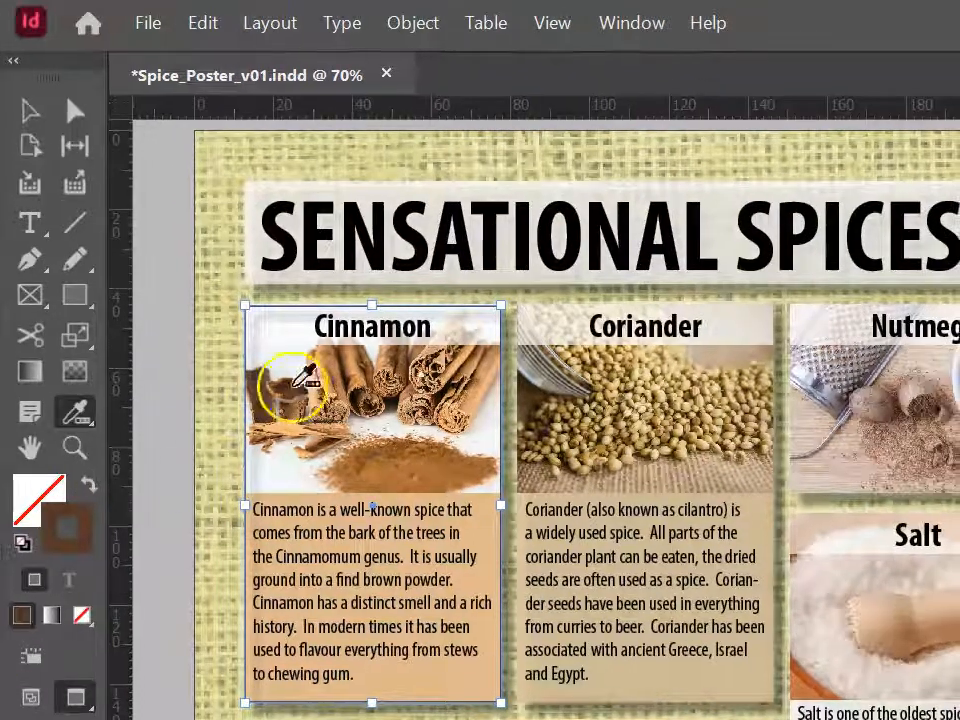
# Step: Increase the stroke weight of the outline frame around the Cinnamon section
pyautogui.click(630, 28)
pyautogui.click(660, 684)
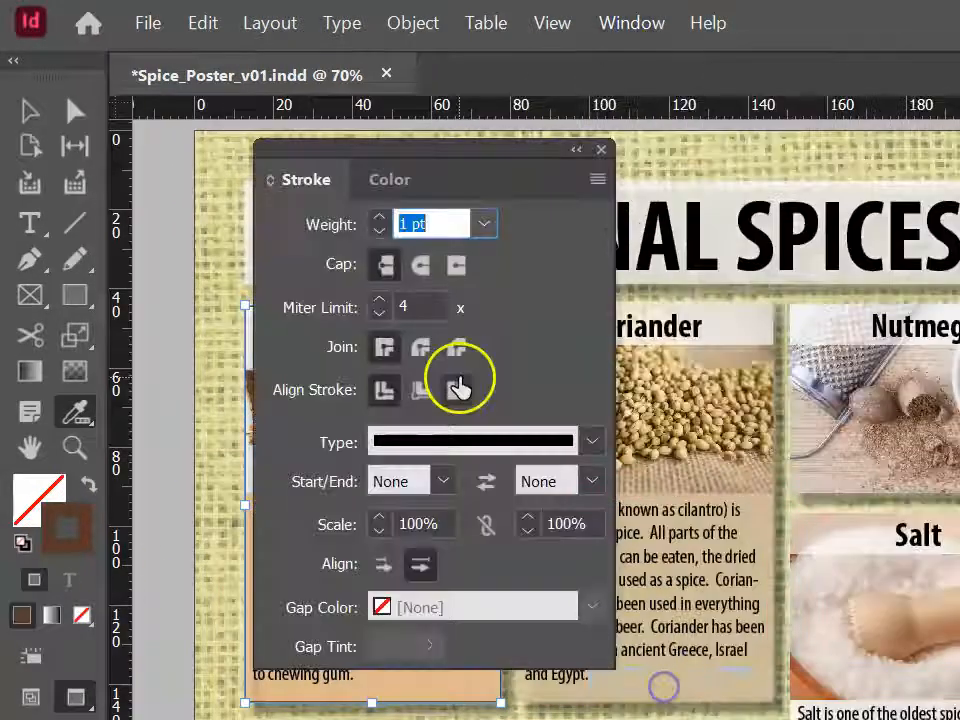
pyautogui.click(379, 213)
pyautogui.click(379, 213)
pyautogui.click(379, 213)
pyautogui.click(379, 213)
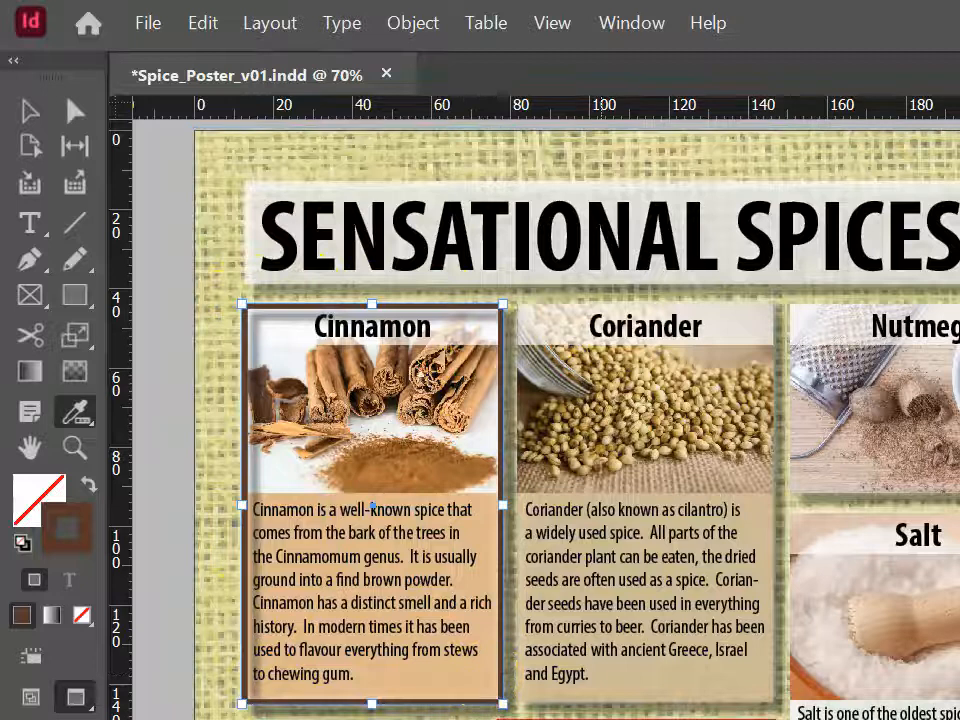
# Step: Remove the Drop Shadow and Outer Glow effects from the Cinnamon outline frame
pyautogui.click(427, 33)
pyautogui.moveTo(516, 594)
pyautogui.click(868, 636)
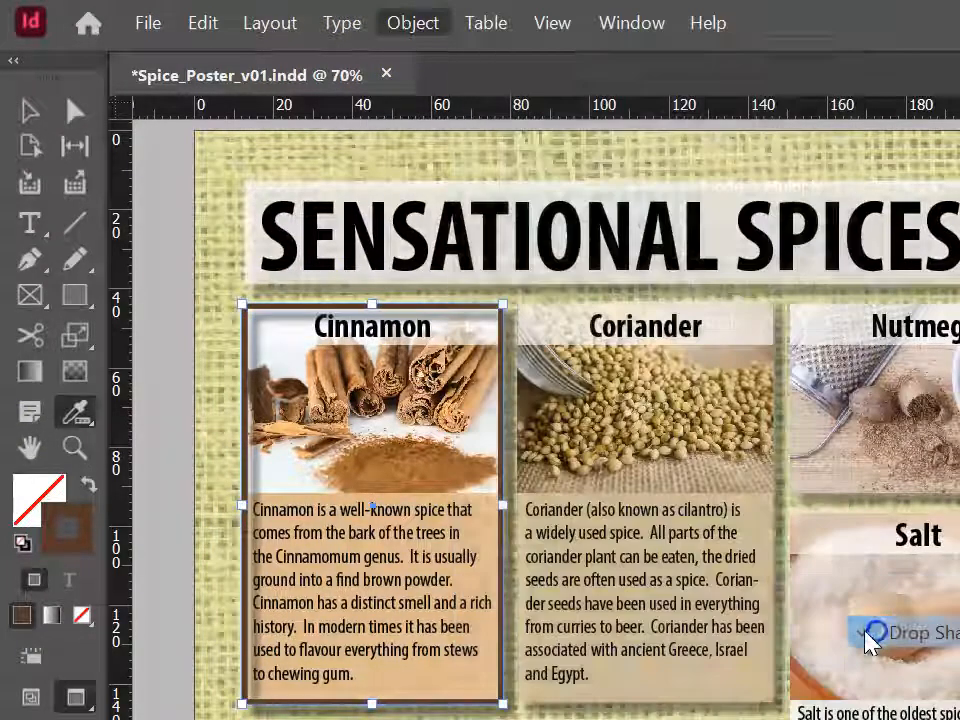
pyautogui.moveTo(553, 39); pyautogui.dragTo(343, 40)
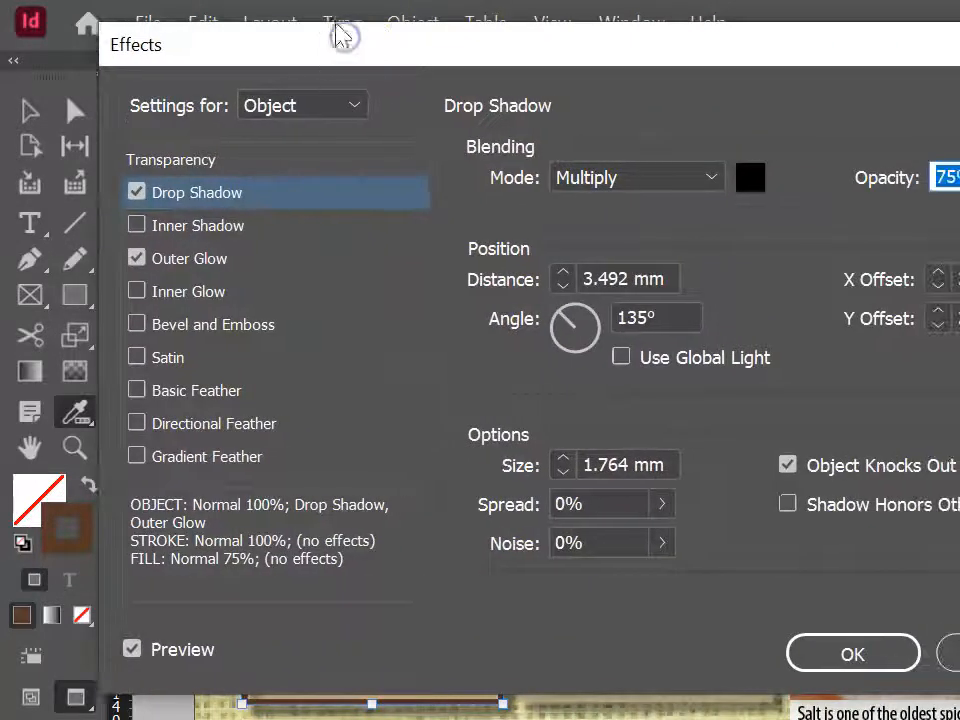
pyautogui.click(136, 258)
pyautogui.click(136, 193)
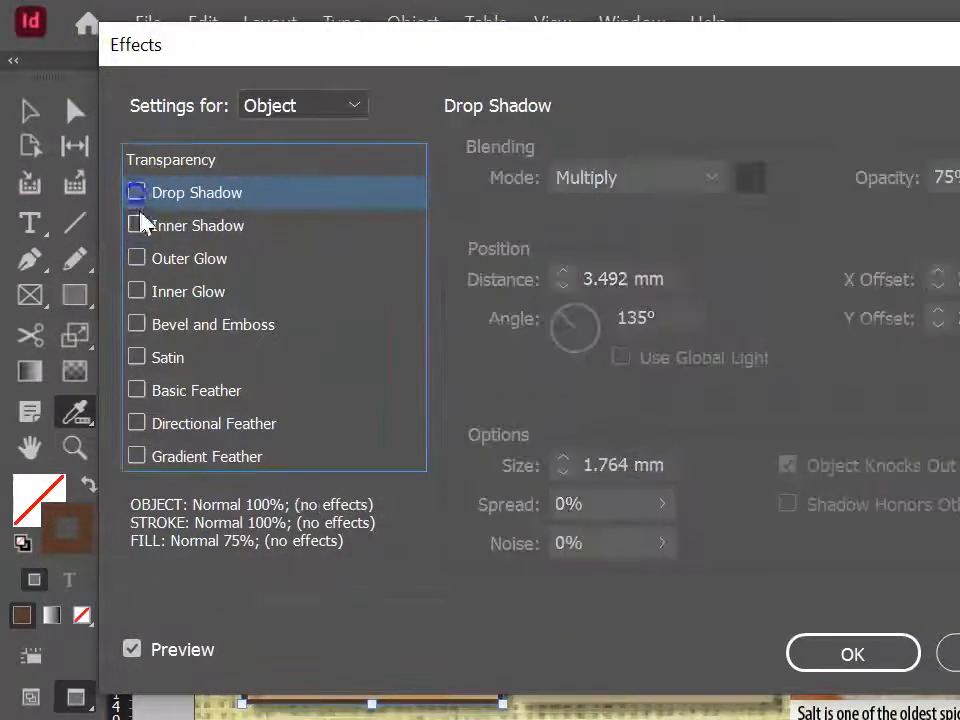
pyautogui.click(853, 658)
pyautogui.click(200, 295)
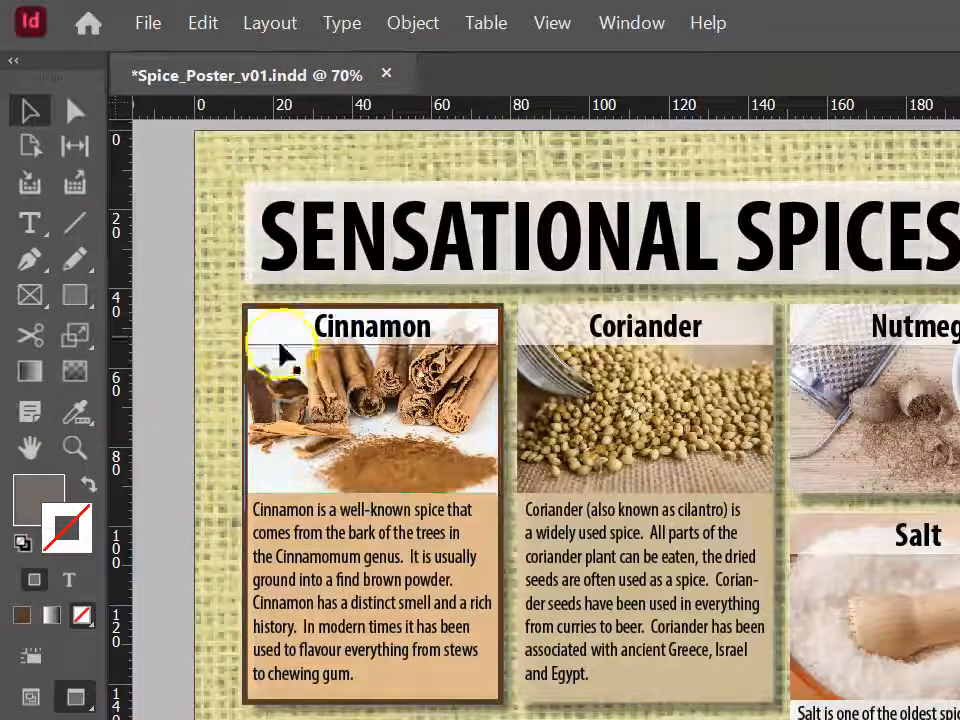
# Step: Create an object style named Outline from the frame around the Cinnamon section
pyautogui.click(247, 442)
pyautogui.click(630, 25)
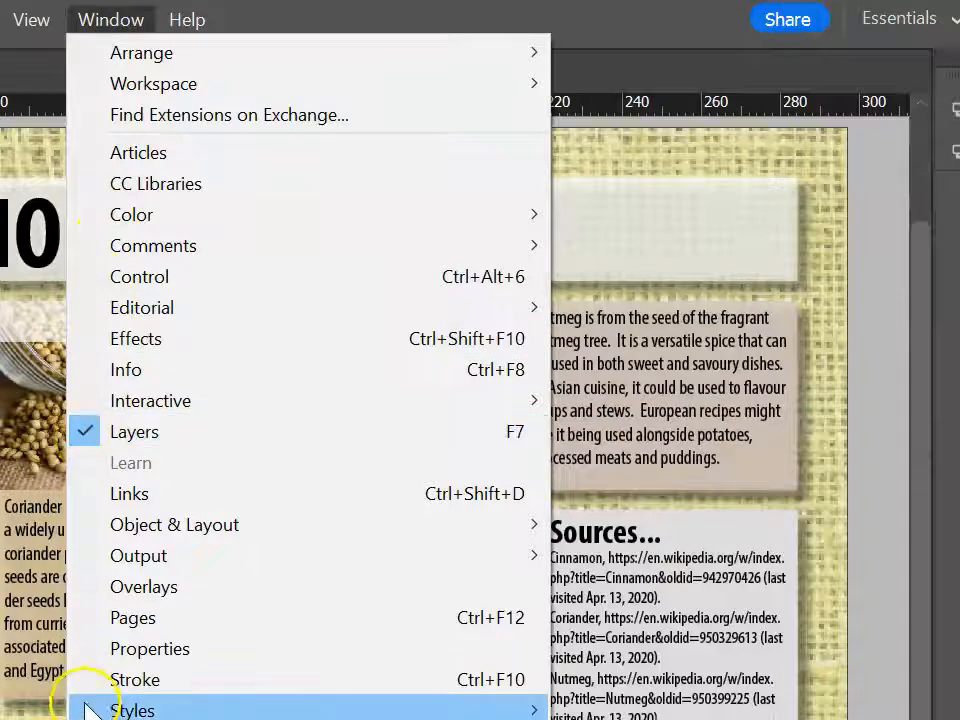
pyautogui.moveTo(78, 706)
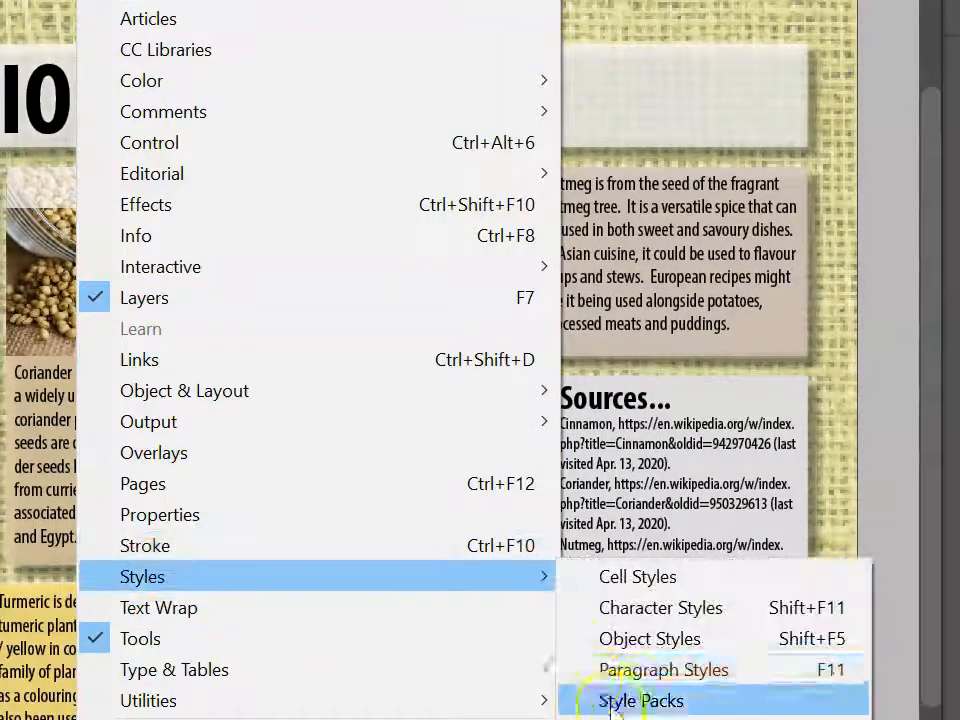
pyautogui.click(645, 639)
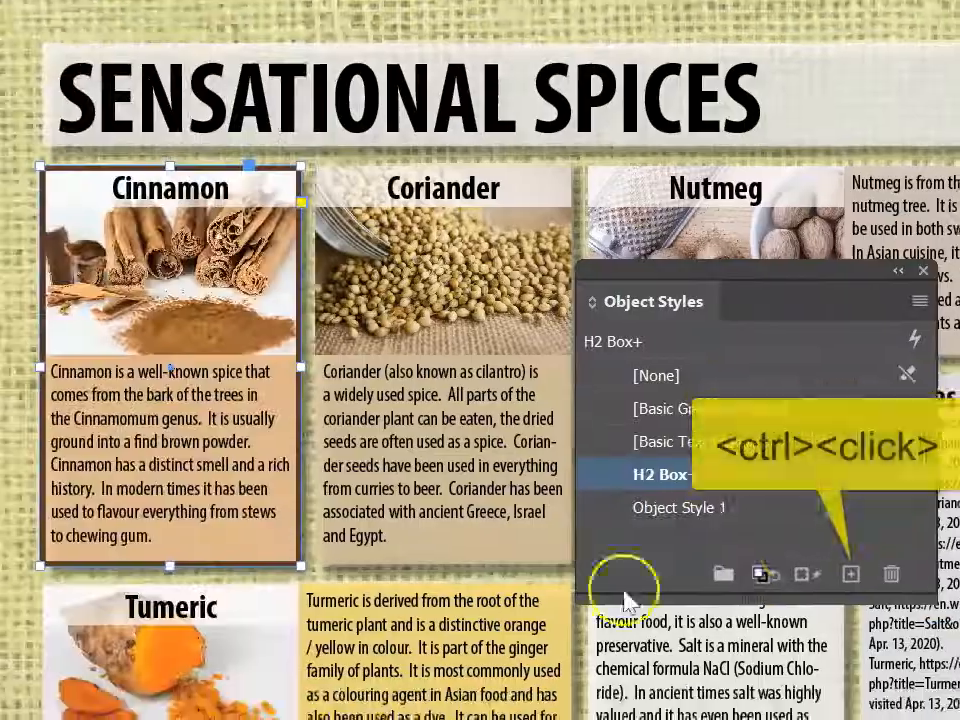
pyautogui.keyDown('ctrl'); pyautogui.click(850, 574); pyautogui.keyUp('ctrl')
pyautogui.doubleClick(730, 507)
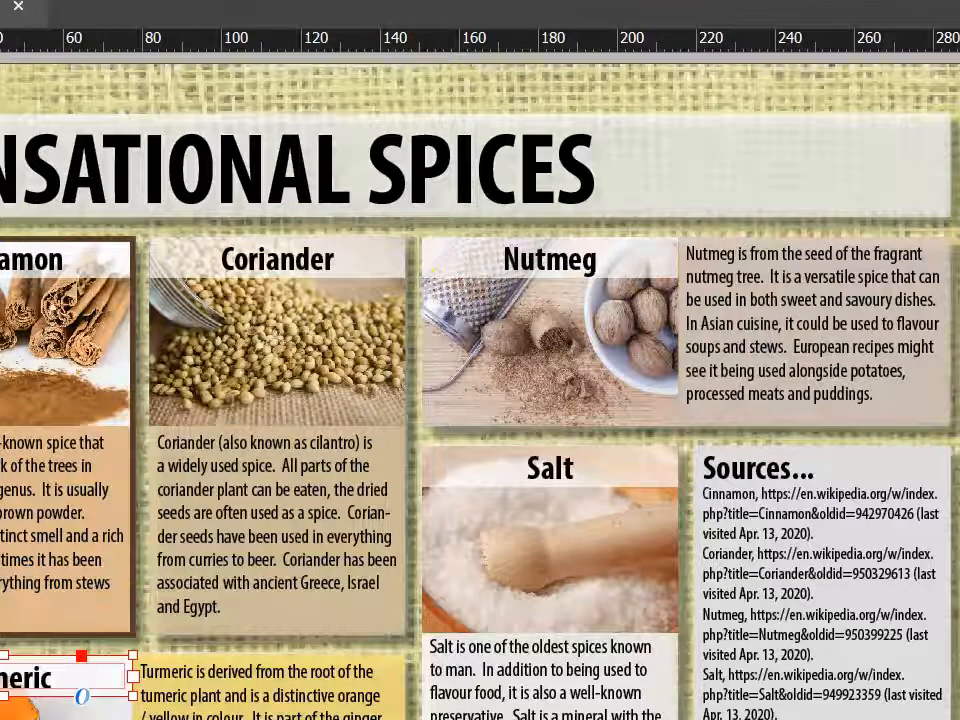
# Step: Apply the Outline object style to the Coriander section's frame and set its stroke to the coriander swatch
pyautogui.hotkey('ctrl', 'Return')
pyautogui.write('out')
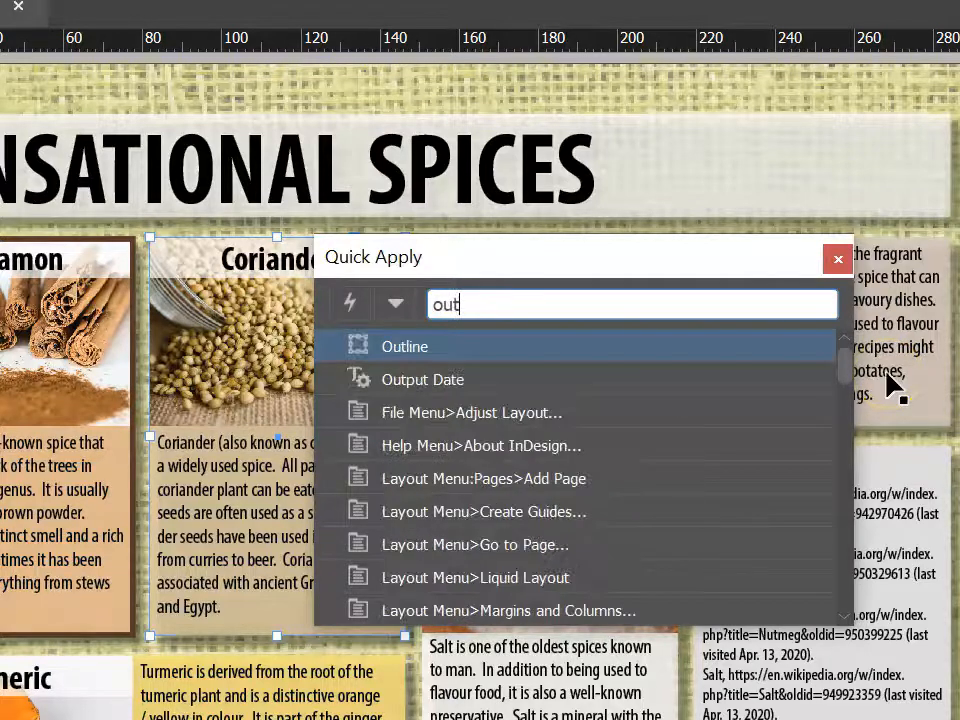
pyautogui.press('Return')
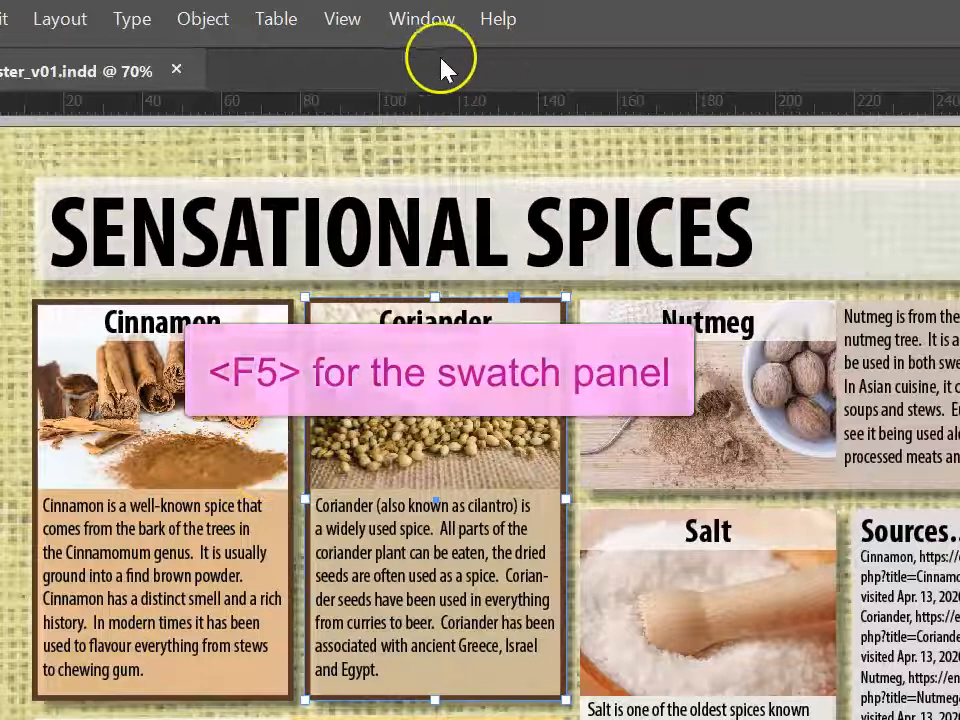
pyautogui.press('F5')
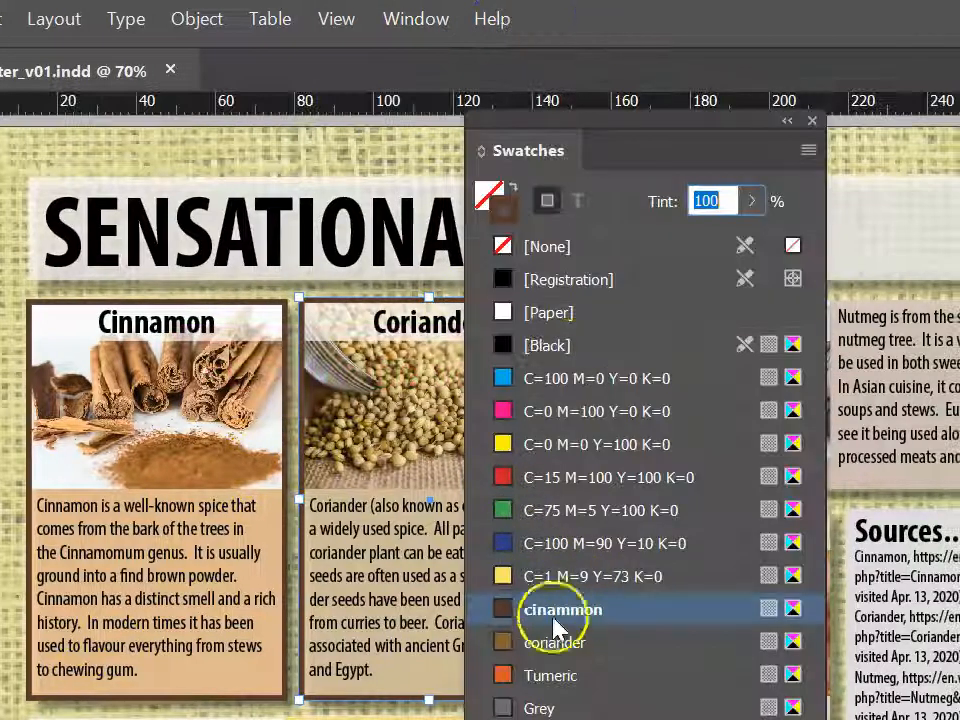
pyautogui.click(553, 644)
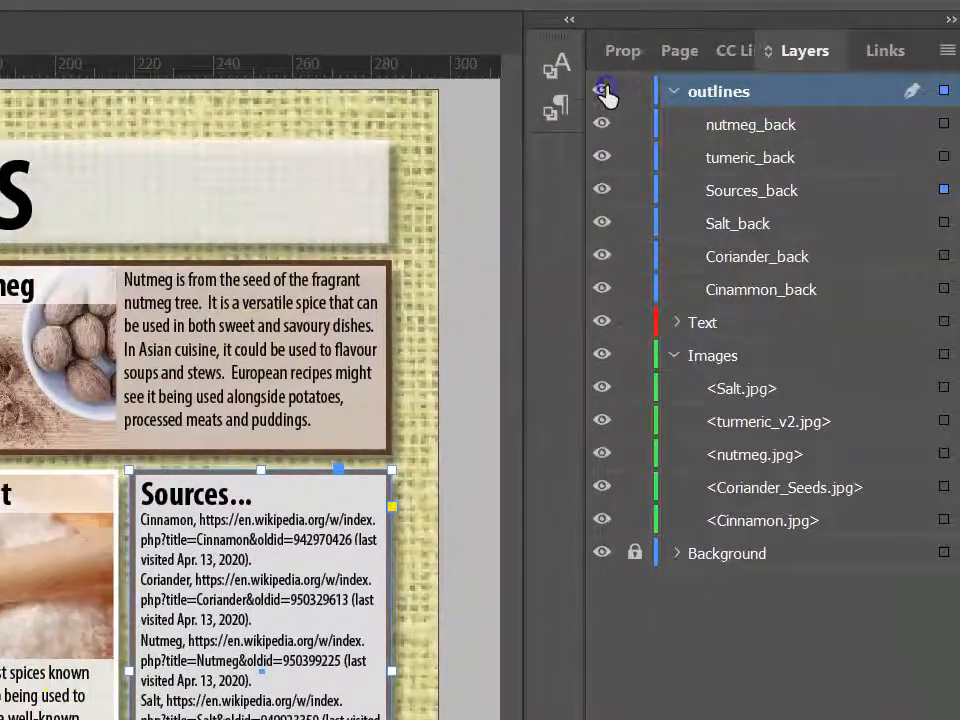
# Step: Hide the outlines layer to compare the poster without its section outlines
pyautogui.click(602, 91)
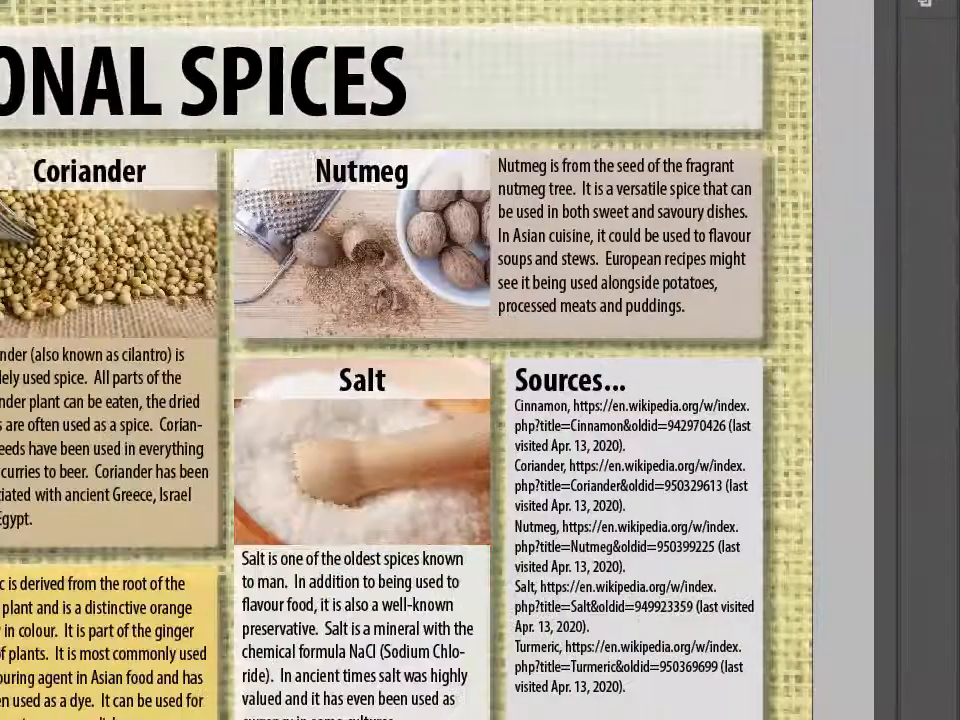